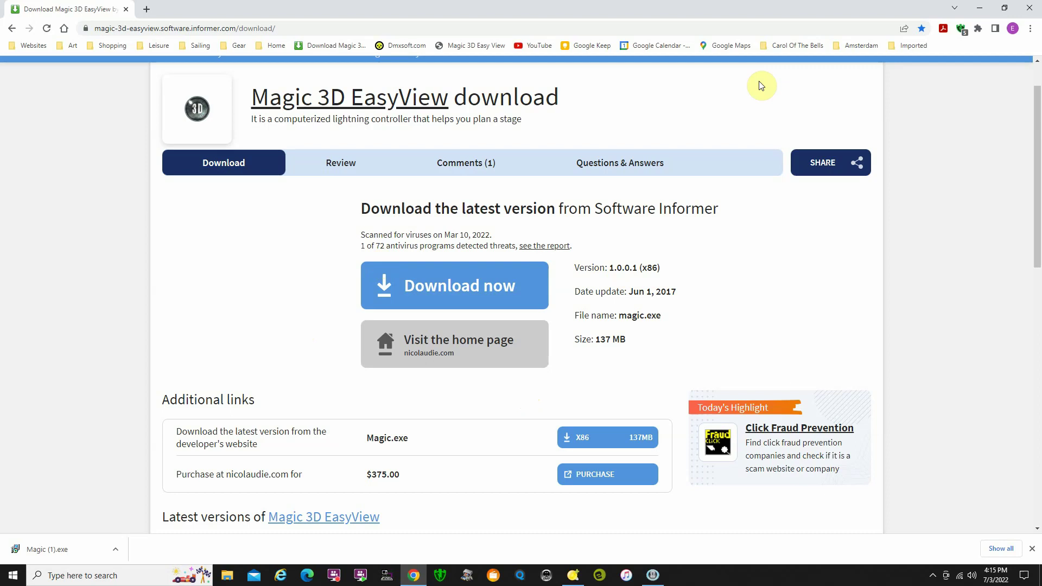
Step: Minimize Chrome and orbit the Easy View stage to inspect the lighting trusses from above and front
{"action": "left_click", "coordinate": [979, 8]}
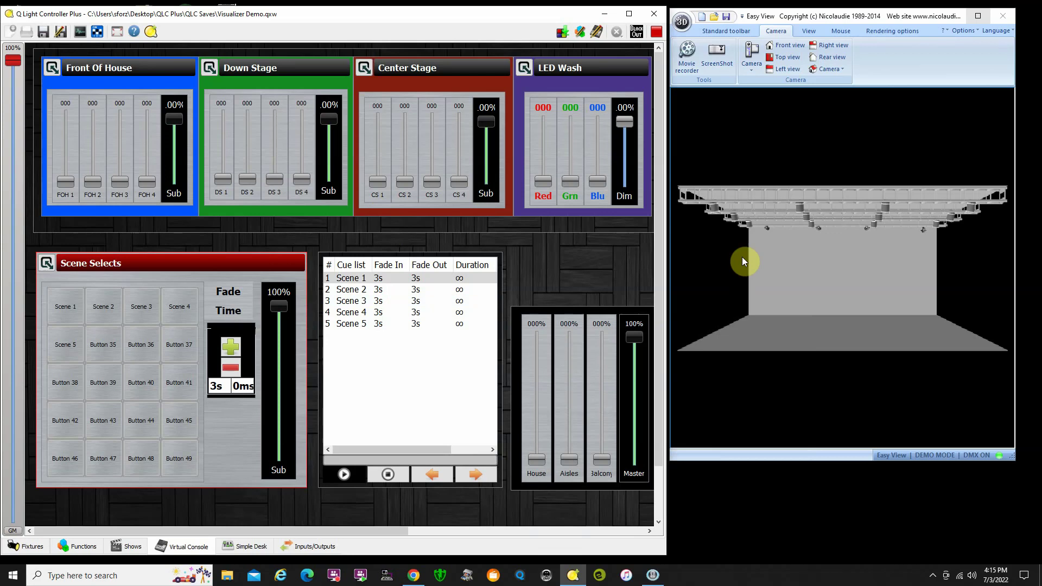
{"action": "left_click_drag", "start_coordinate": [724, 271], "coordinate": [718, 237]}
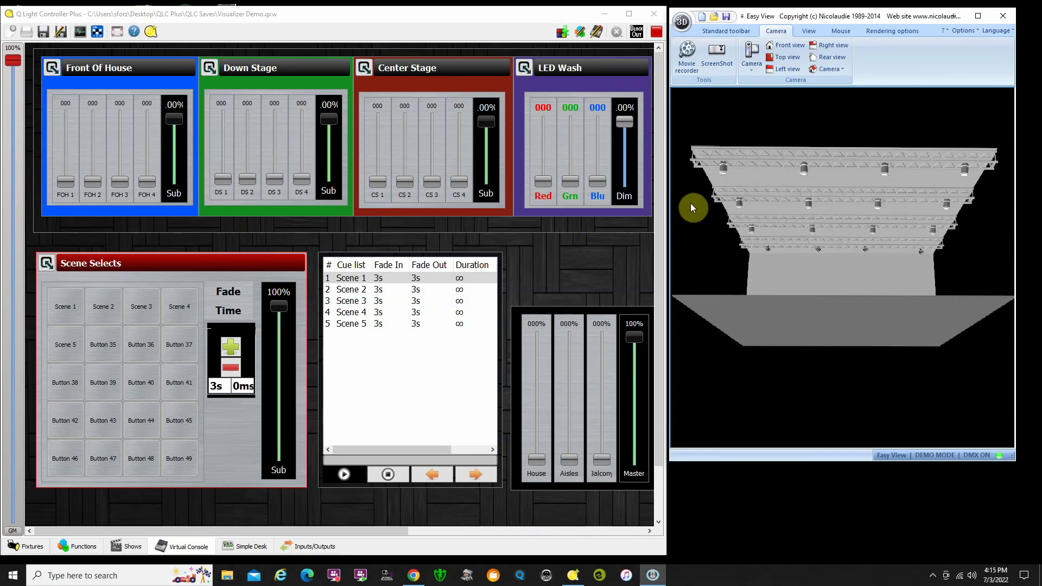
{"action": "mouse_move", "coordinate": [703, 236]}
{"action": "left_mouse_down"}
{"action": "mouse_move", "coordinate": [704, 263]}
{"action": "mouse_move", "coordinate": [706, 227]}
{"action": "left_mouse_up"}
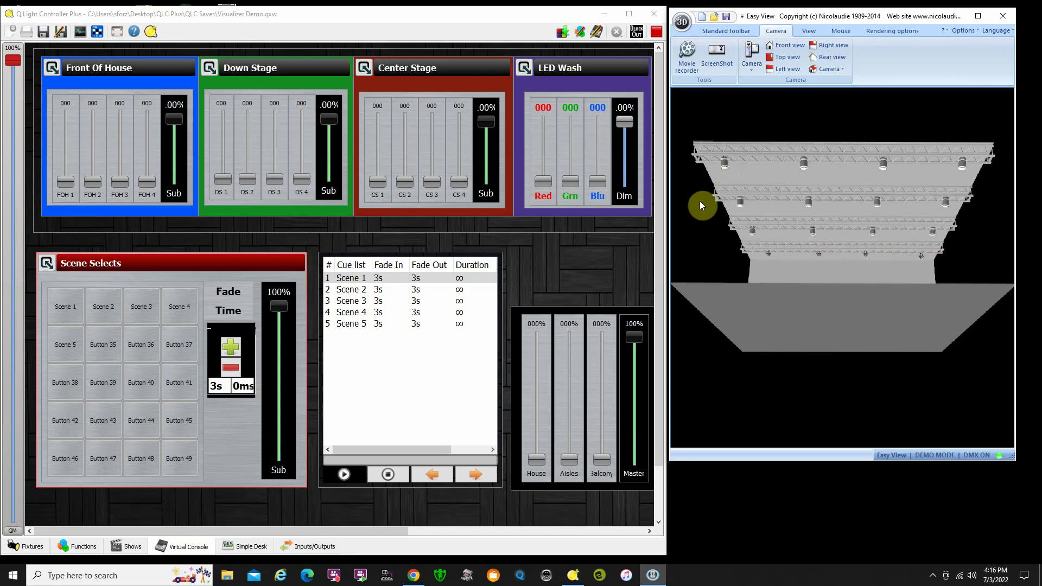
{"action": "left_click_drag", "start_coordinate": [699, 193], "coordinate": [703, 229]}
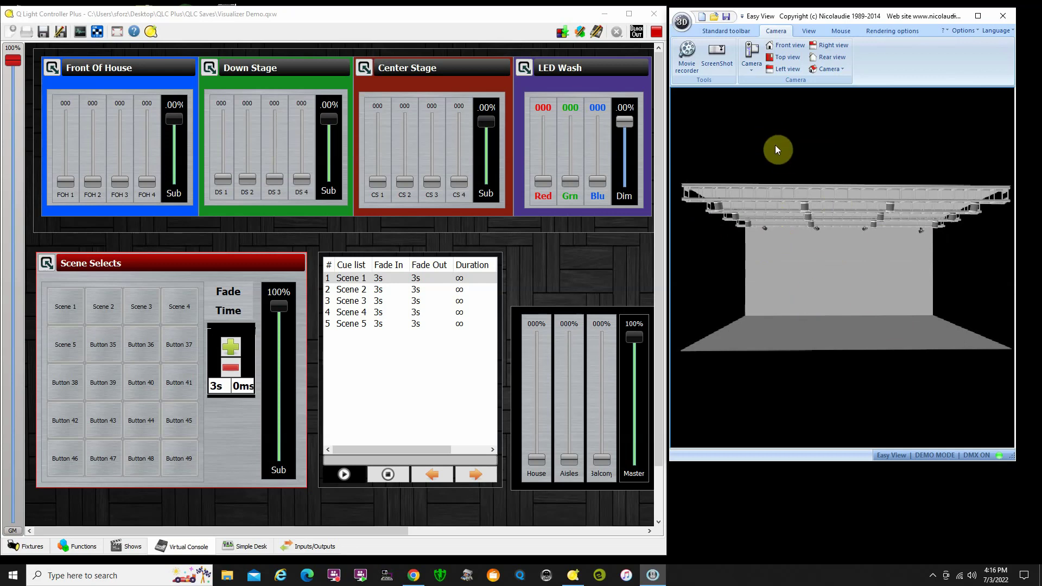
Step: Check in the Universes patch that DMX universes 1–4 map to Art-Net universes 1–4
{"action": "left_click", "coordinate": [720, 31]}
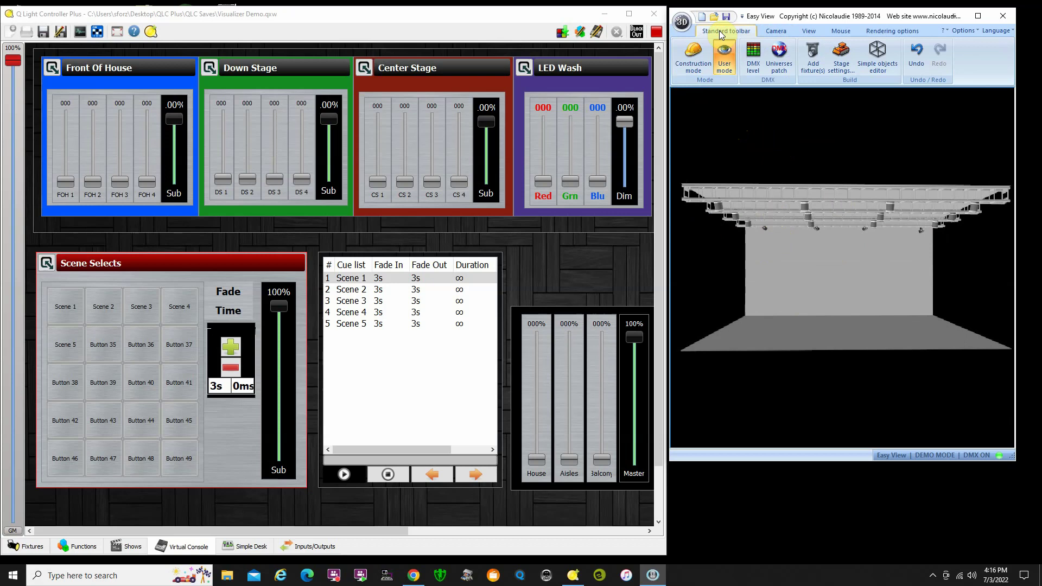
{"action": "left_click", "coordinate": [780, 55]}
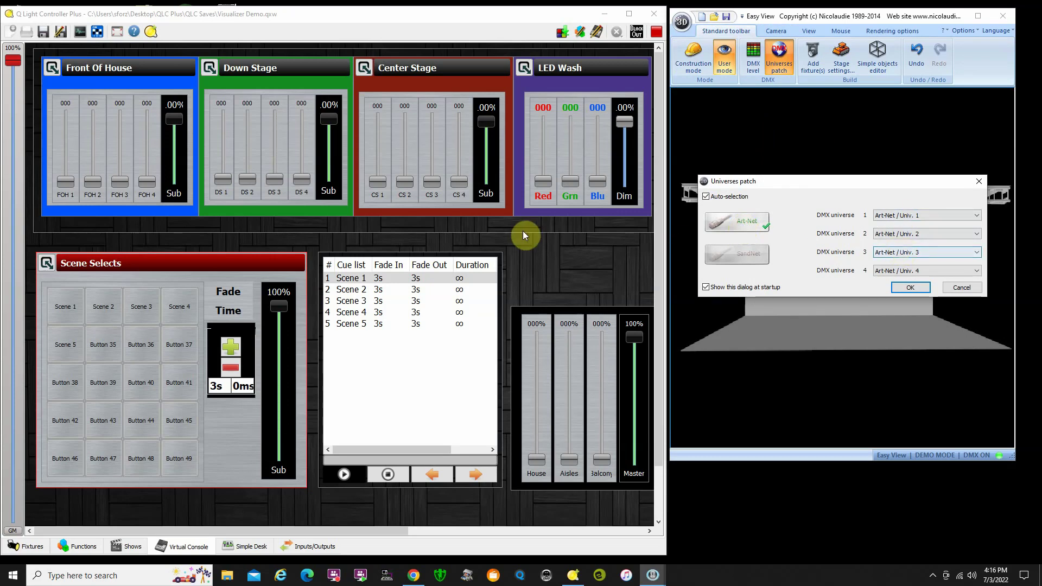
{"action": "left_click", "coordinate": [910, 288]}
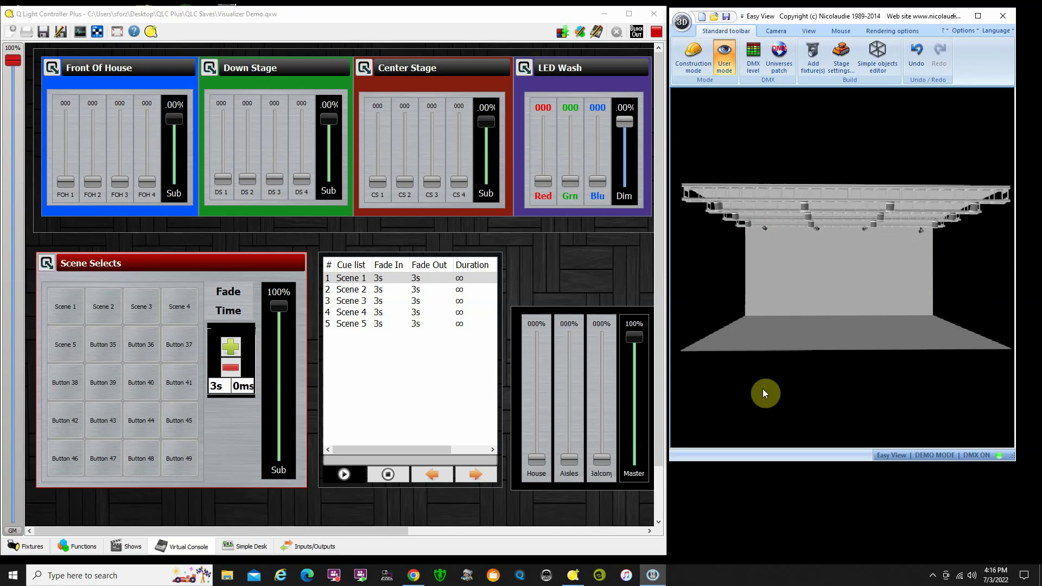
Step: Show QLC+'s Inputs/Outputs view, with Universe 1 output over ArtNet to 10.0.0.9
{"action": "left_click", "coordinate": [307, 547]}
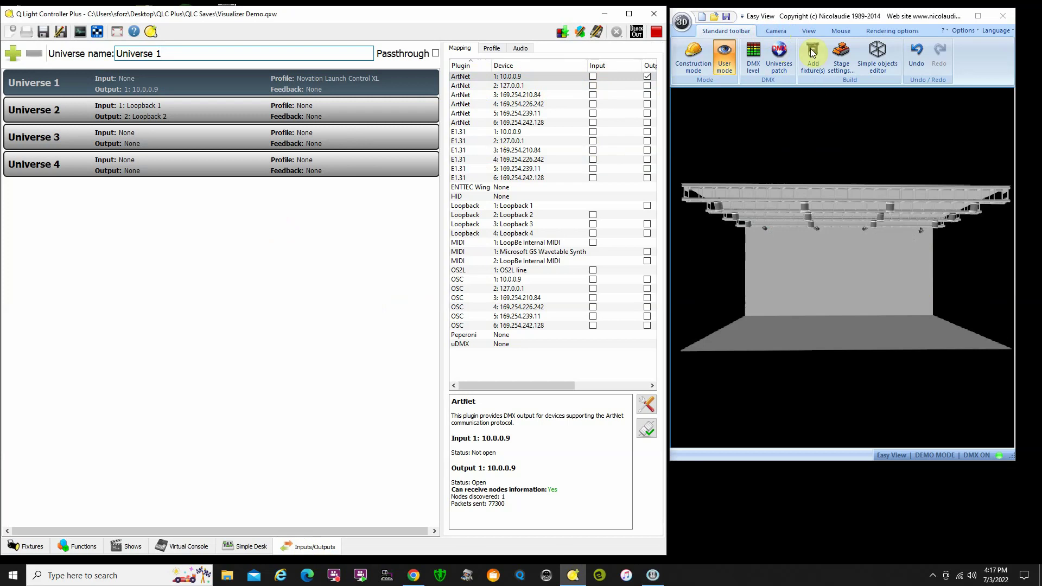
{"action": "left_click", "coordinate": [980, 16]}
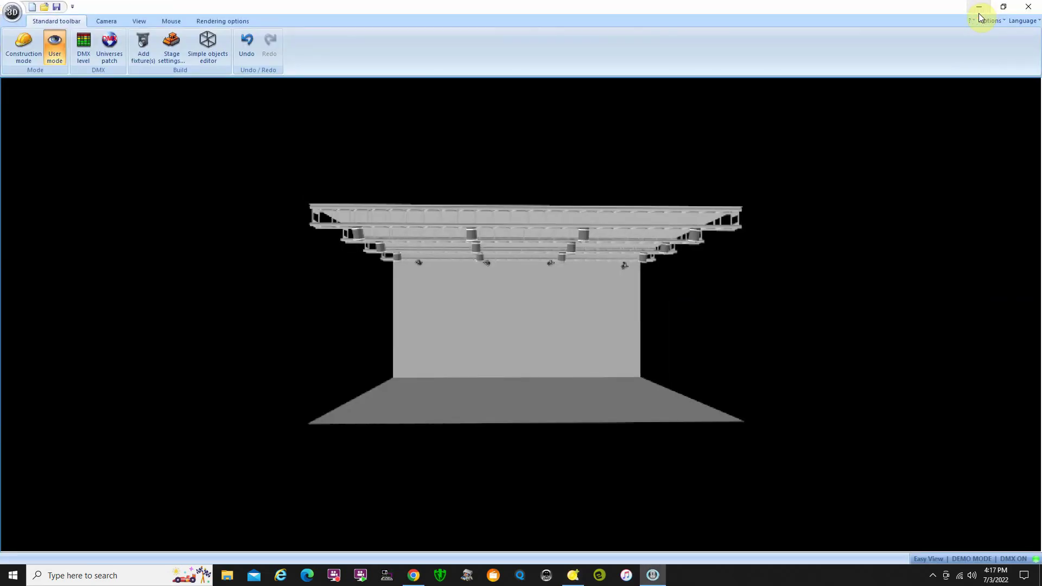
{"action": "left_click", "coordinate": [141, 51]}
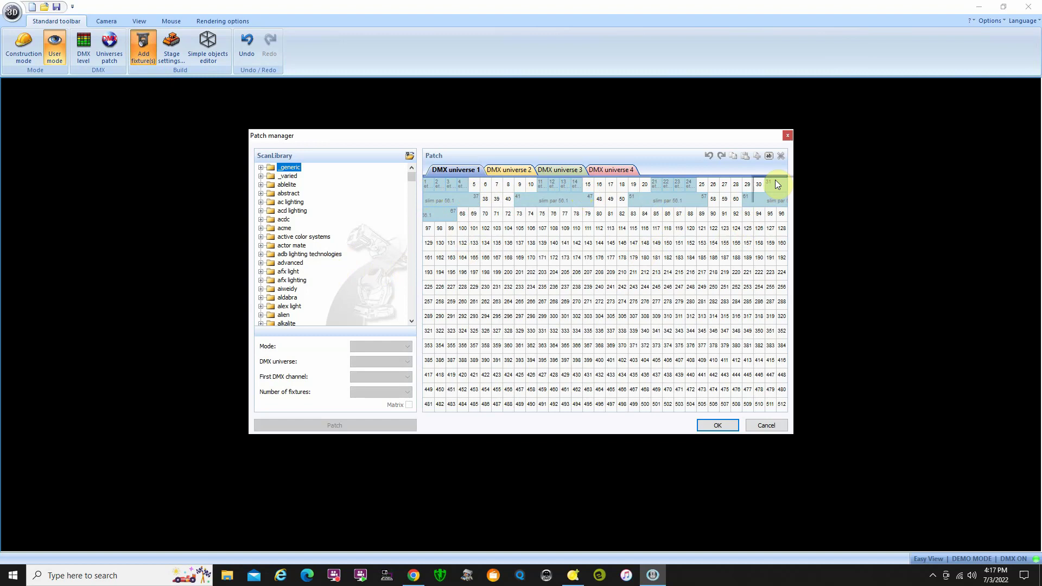
{"action": "mouse_move", "coordinate": [776, 186]}
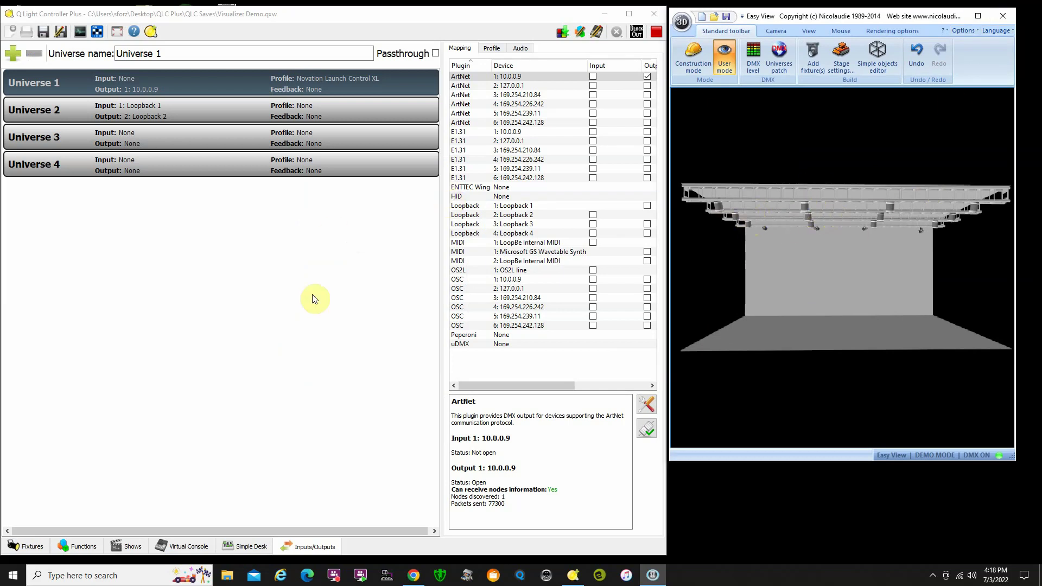
Step: In the Virtual Console, raise the FOH faders to full, then bring them back to zero
{"action": "left_click", "coordinate": [184, 547]}
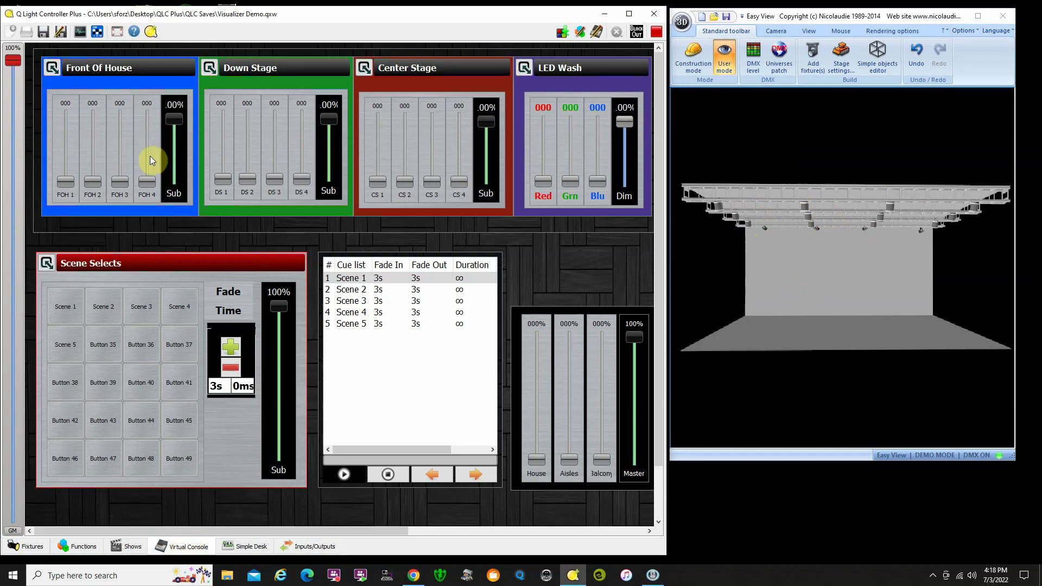
{"action": "left_click_drag", "start_coordinate": [63, 180], "coordinate": [63, 116]}
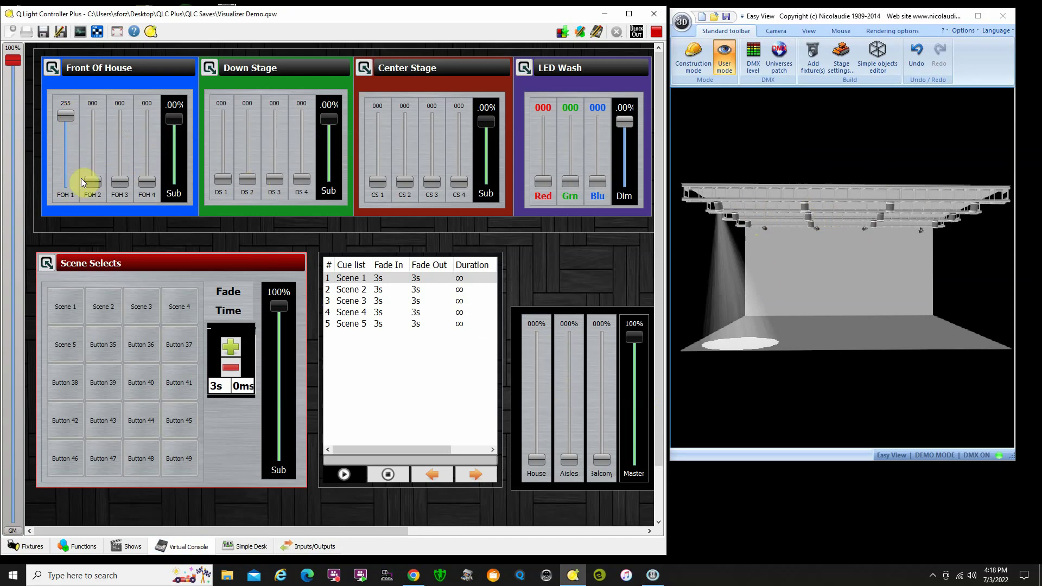
{"action": "left_click_drag", "start_coordinate": [86, 180], "coordinate": [94, 143]}
{"action": "left_click_drag", "start_coordinate": [120, 182], "coordinate": [149, 200]}
{"action": "left_click_drag", "start_coordinate": [120, 136], "coordinate": [92, 203]}
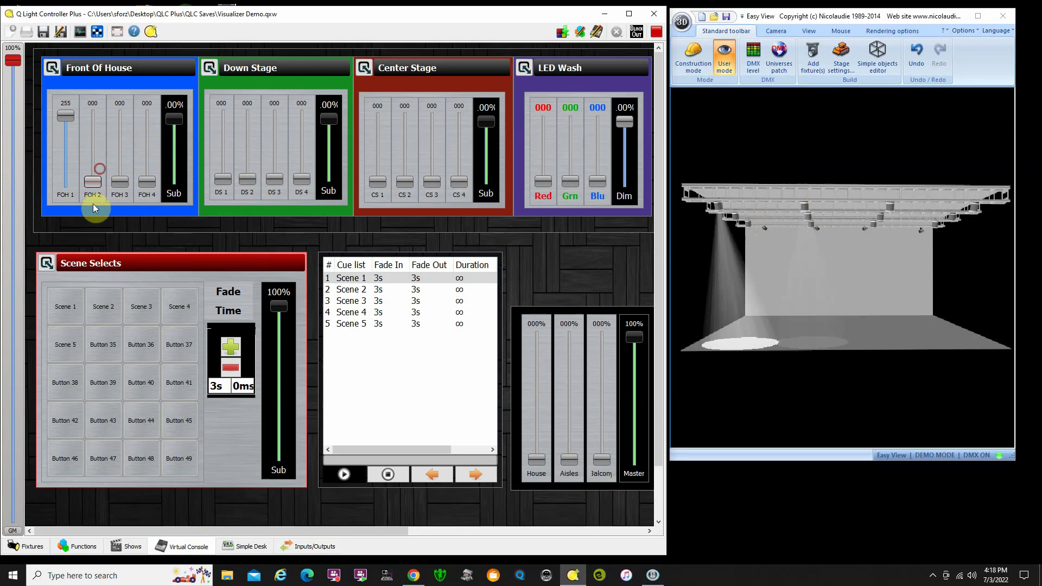
{"action": "left_click_drag", "start_coordinate": [65, 116], "coordinate": [65, 188]}
Step: Raise DS 1 to DS 4 to light downstage, then return them to zero
{"action": "left_click_drag", "start_coordinate": [222, 179], "coordinate": [248, 139]}
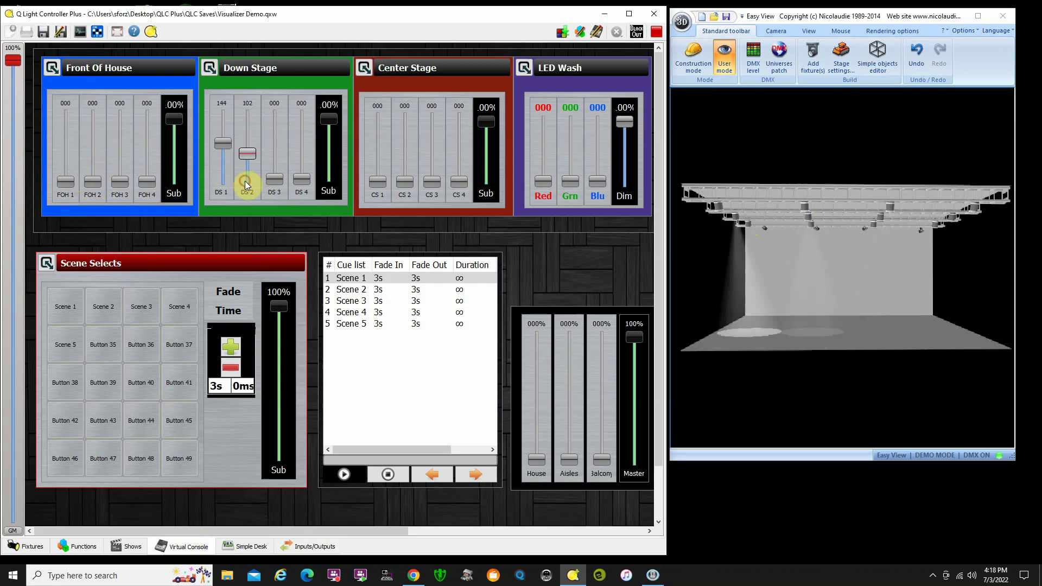
{"action": "left_click_drag", "start_coordinate": [275, 178], "coordinate": [305, 135]}
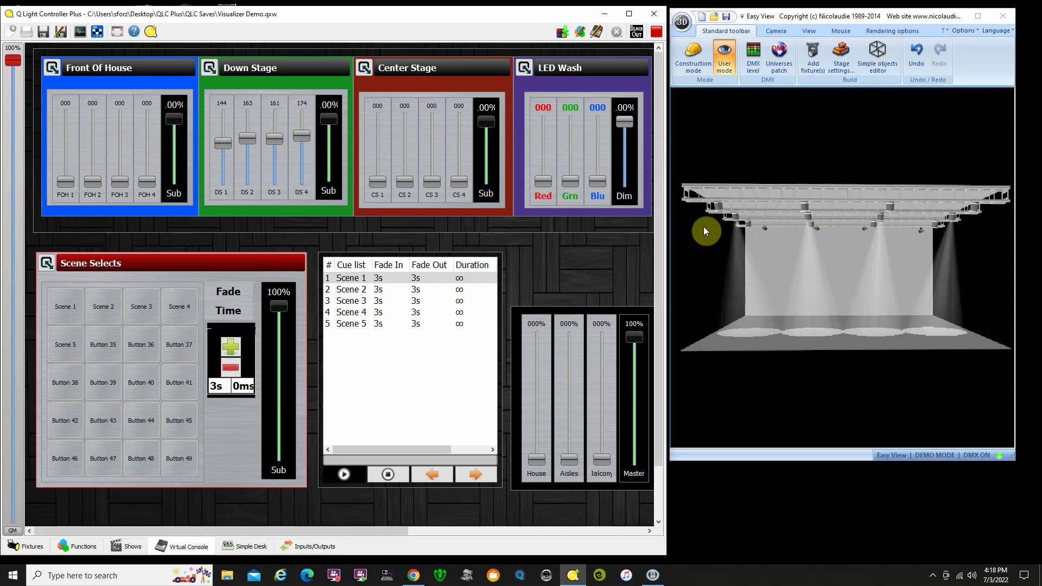
{"action": "mouse_move", "coordinate": [702, 226]}
{"action": "left_mouse_down"}
{"action": "mouse_move", "coordinate": [698, 255]}
{"action": "mouse_move", "coordinate": [699, 198]}
{"action": "mouse_move", "coordinate": [699, 210]}
{"action": "mouse_move", "coordinate": [735, 231]}
{"action": "mouse_move", "coordinate": [810, 227]}
{"action": "mouse_move", "coordinate": [675, 212]}
{"action": "mouse_move", "coordinate": [696, 239]}
{"action": "mouse_move", "coordinate": [695, 258]}
{"action": "mouse_move", "coordinate": [704, 240]}
{"action": "left_mouse_up"}
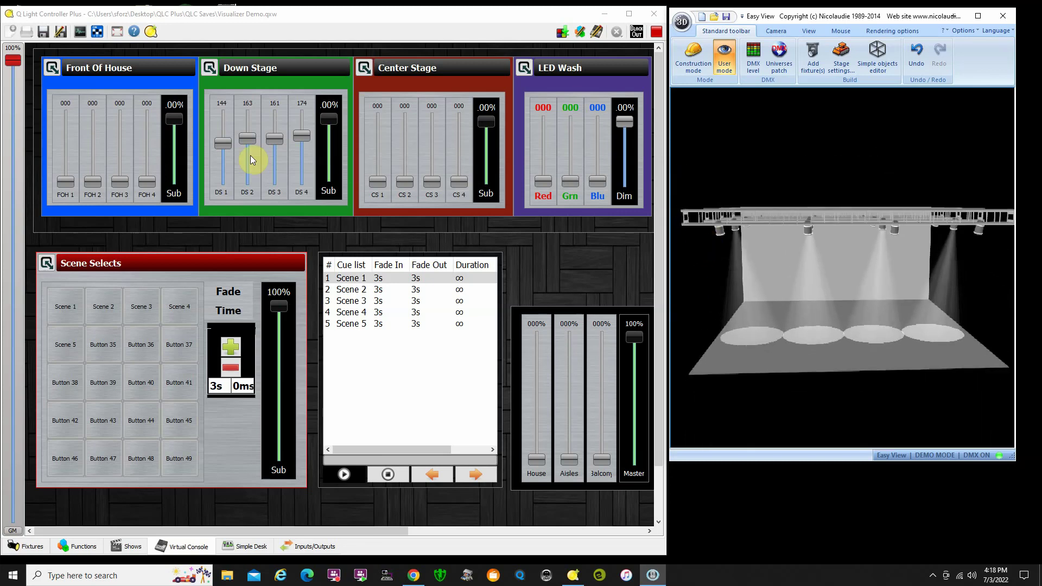
{"action": "left_click_drag", "start_coordinate": [222, 143], "coordinate": [249, 174]}
{"action": "left_click_drag", "start_coordinate": [275, 139], "coordinate": [300, 189]}
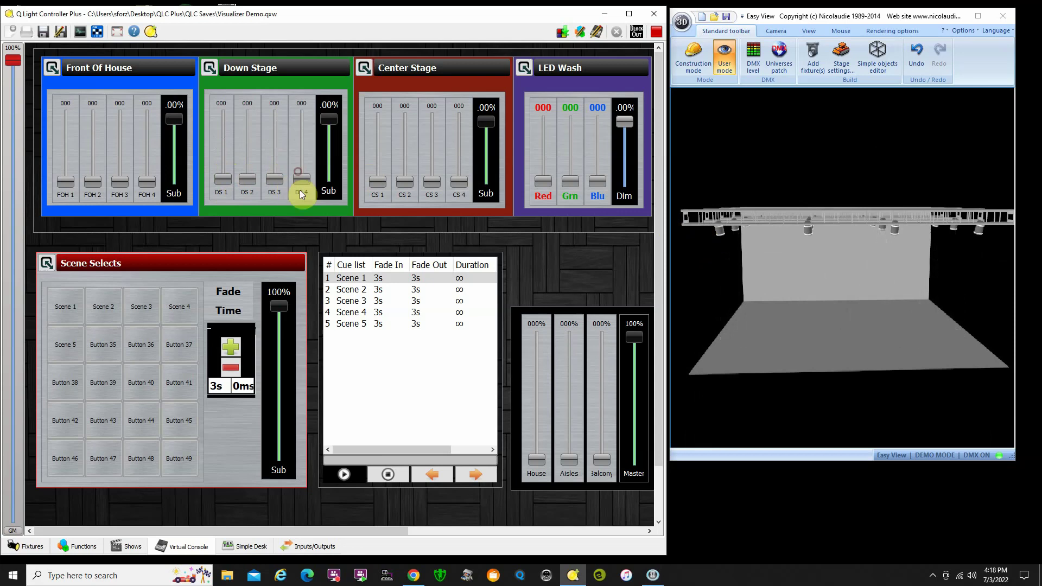
Step: Bring the CS faders up and back to zero, then raise LED Wash blue to 255
{"action": "left_click_drag", "start_coordinate": [386, 179], "coordinate": [460, 194]}
{"action": "left_click_drag", "start_coordinate": [432, 155], "coordinate": [404, 203]}
{"action": "left_click_drag", "start_coordinate": [377, 157], "coordinate": [377, 207]}
{"action": "left_click_drag", "start_coordinate": [541, 187], "coordinate": [595, 204]}
Step: Play Scenes 1, 2, 3, 4 and 5 in turn from Scene Selects, then stop them
{"action": "left_click", "coordinate": [63, 311]}
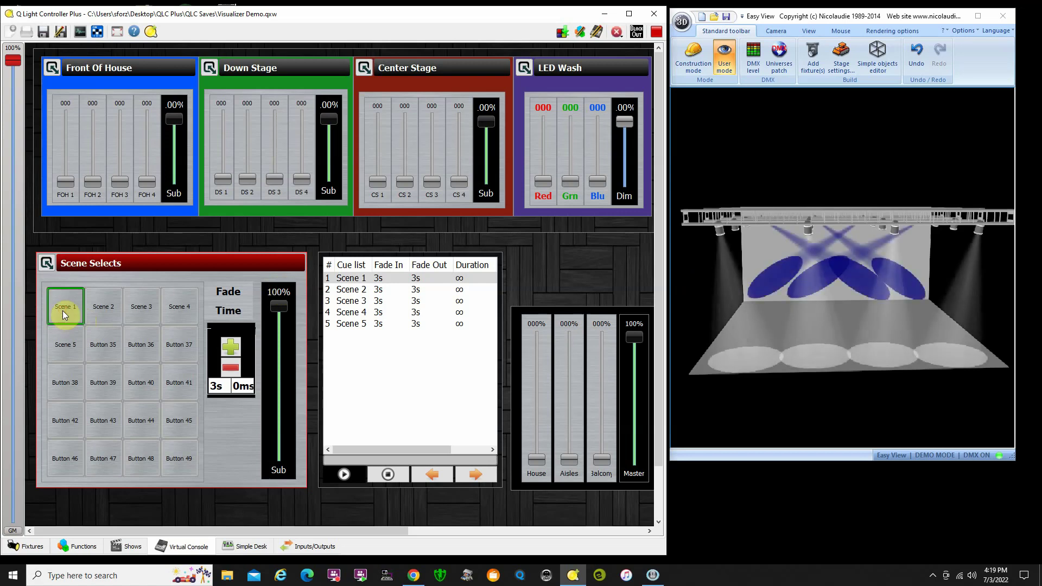
{"action": "left_click", "coordinate": [103, 313]}
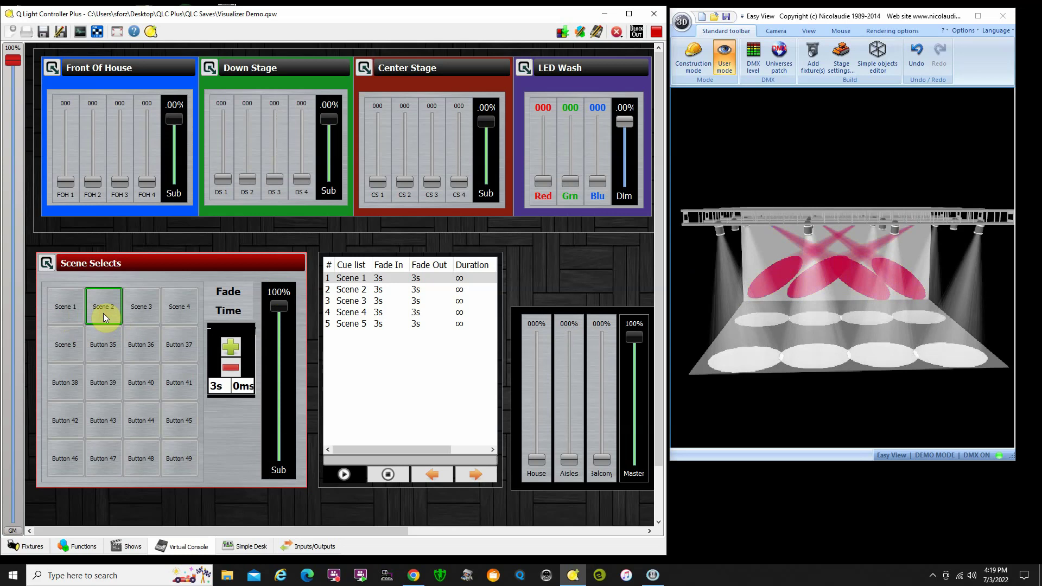
{"action": "left_click", "coordinate": [142, 314]}
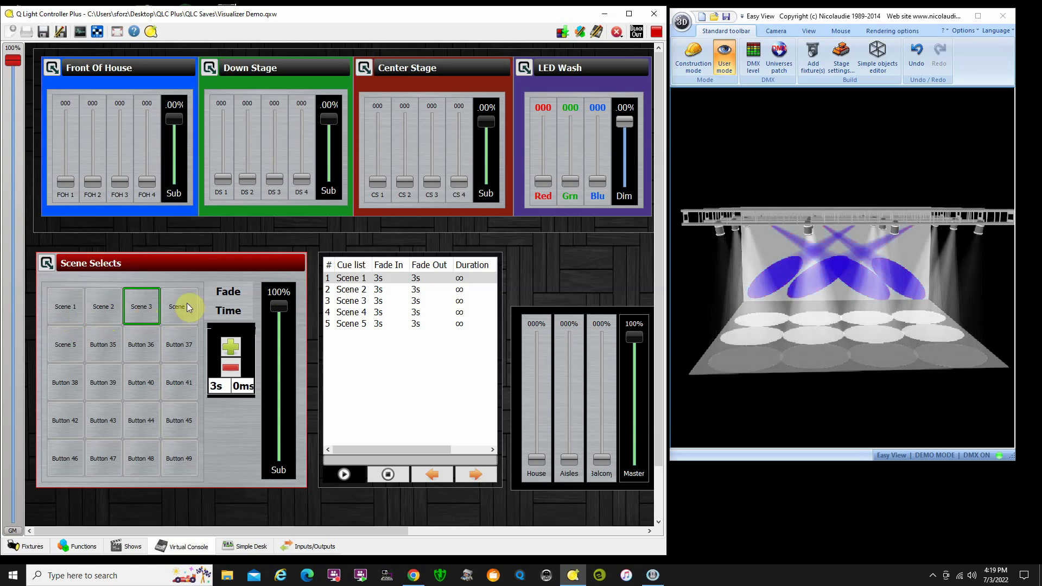
{"action": "left_click", "coordinate": [183, 315]}
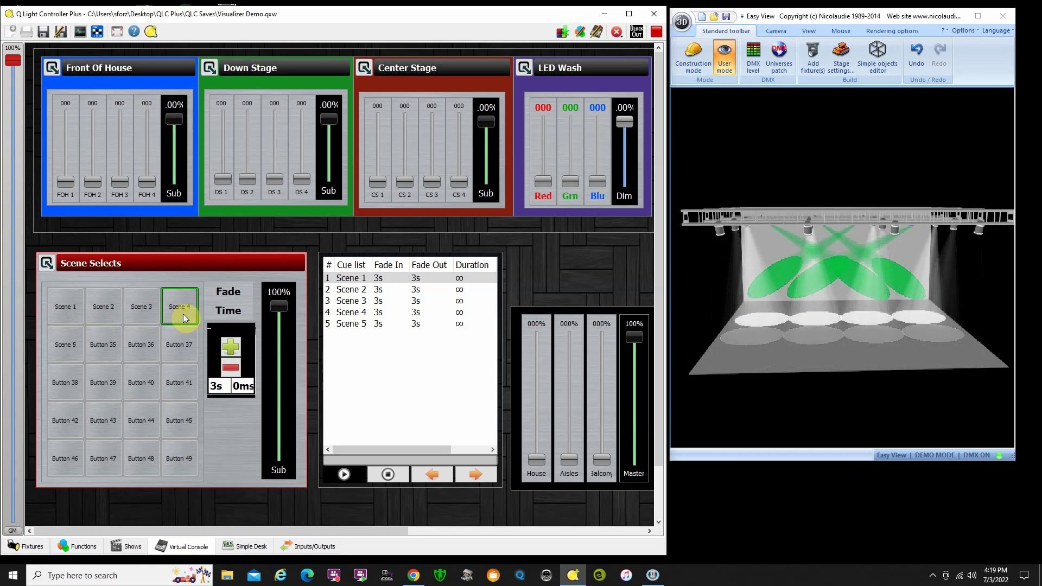
{"action": "left_click", "coordinate": [62, 351]}
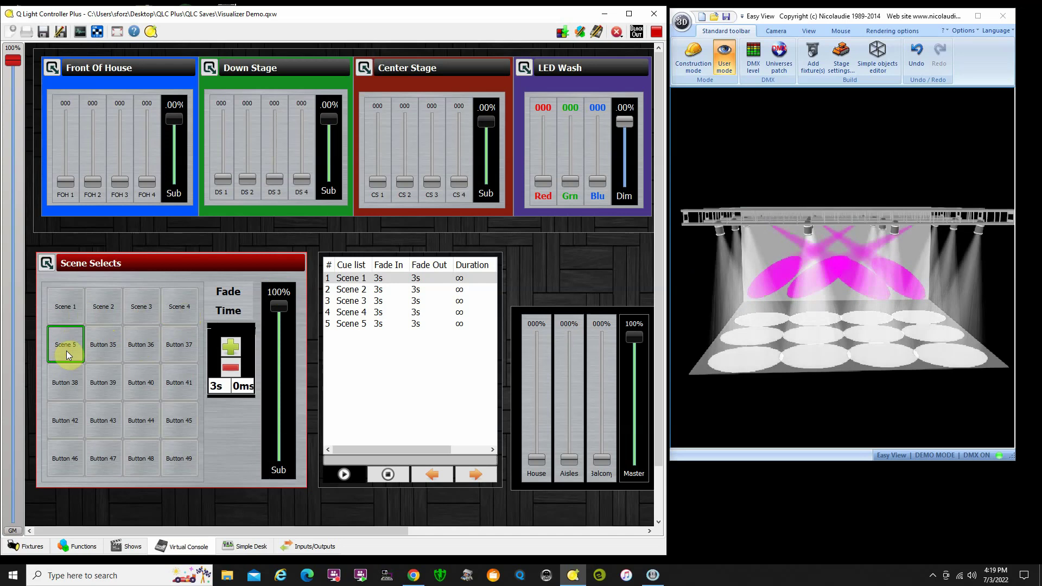
{"action": "left_click", "coordinate": [66, 351]}
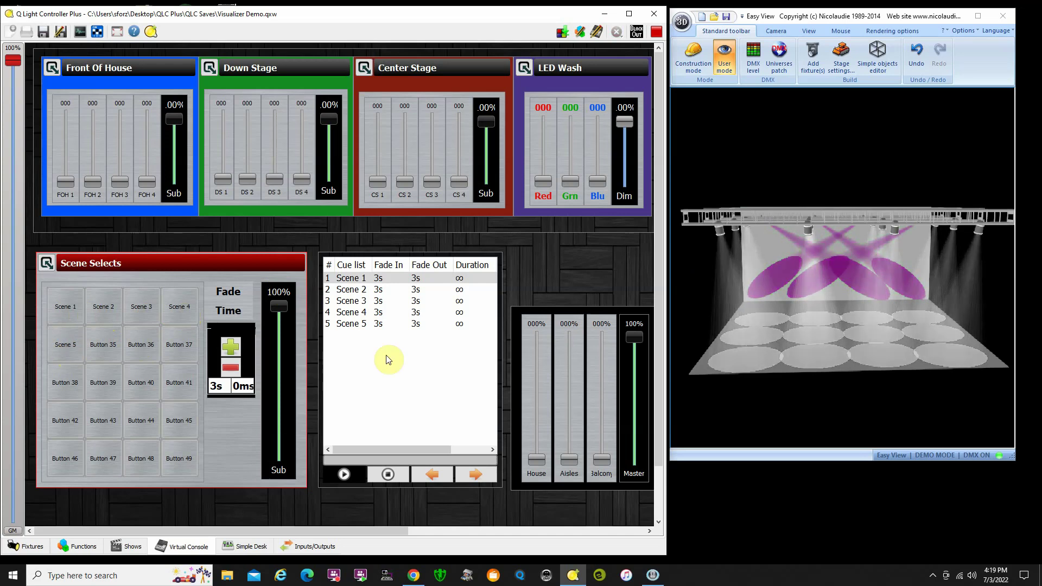
Step: Start the cue list, advance it four times to Scene 5, then stop playback
{"action": "left_click", "coordinate": [345, 474]}
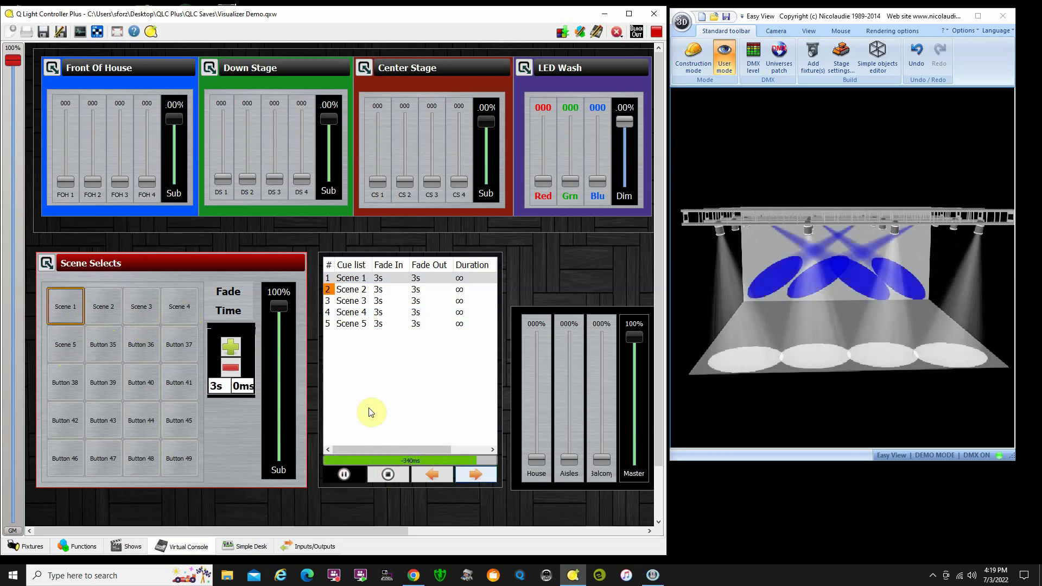
{"action": "left_click", "coordinate": [477, 473]}
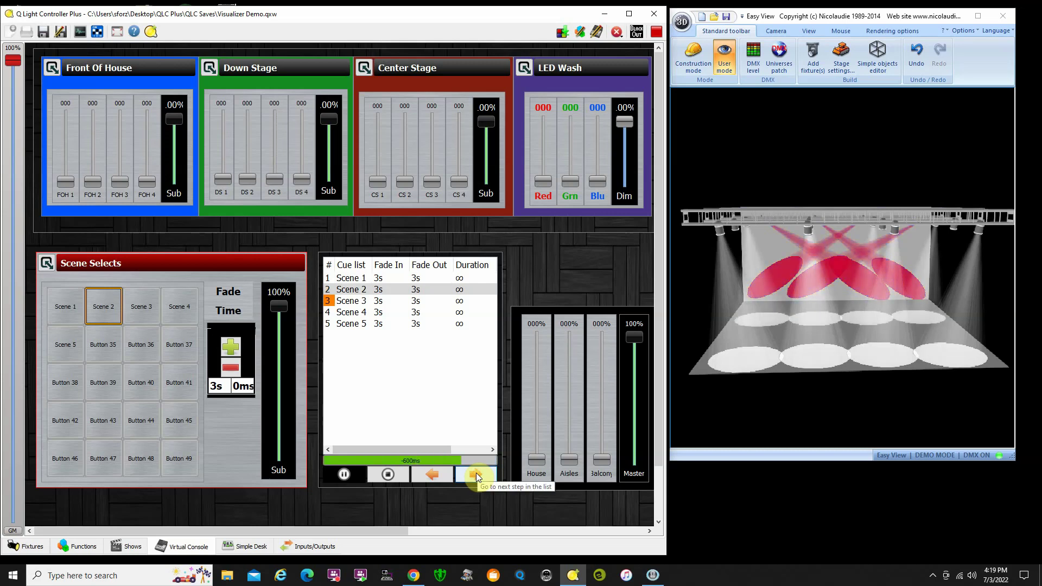
{"action": "left_click", "coordinate": [476, 475]}
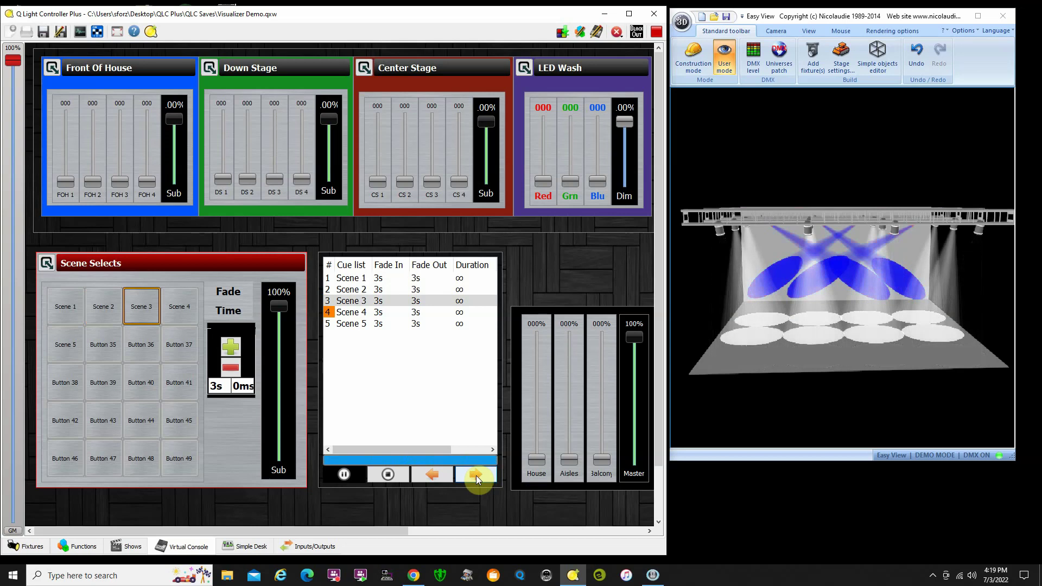
{"action": "left_click", "coordinate": [476, 476]}
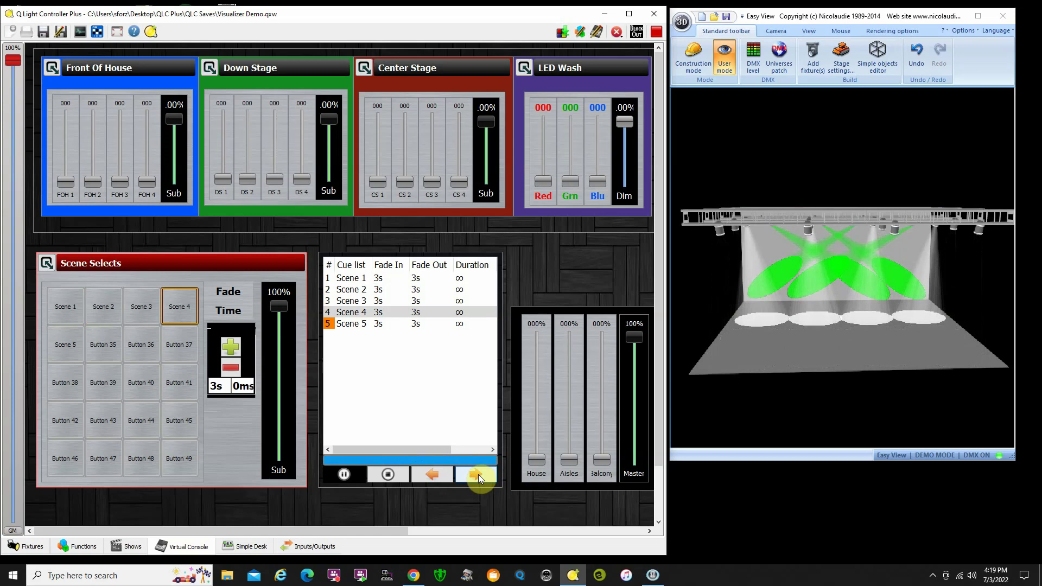
{"action": "left_click", "coordinate": [477, 475]}
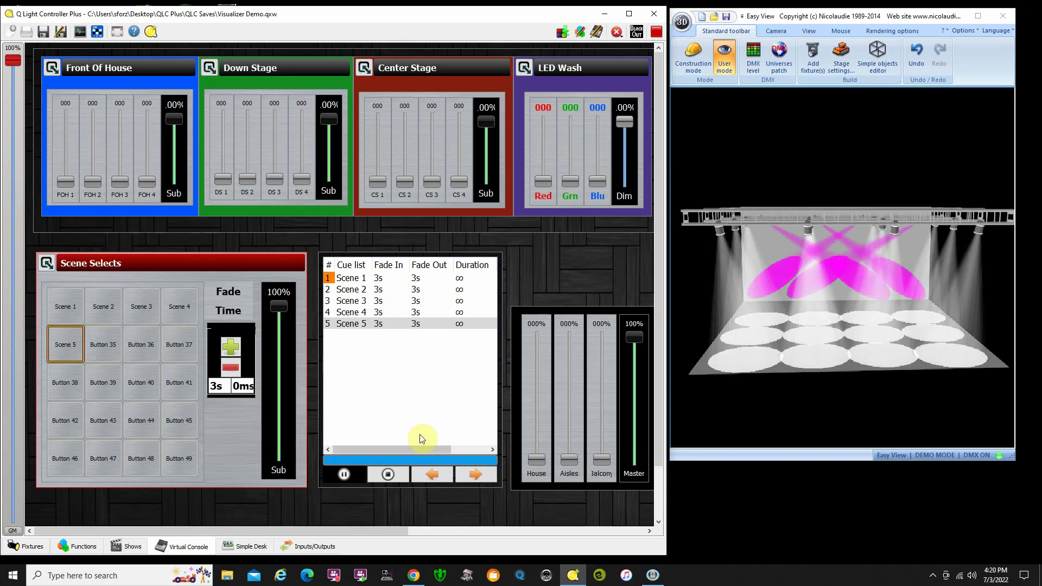
{"action": "left_click", "coordinate": [389, 475]}
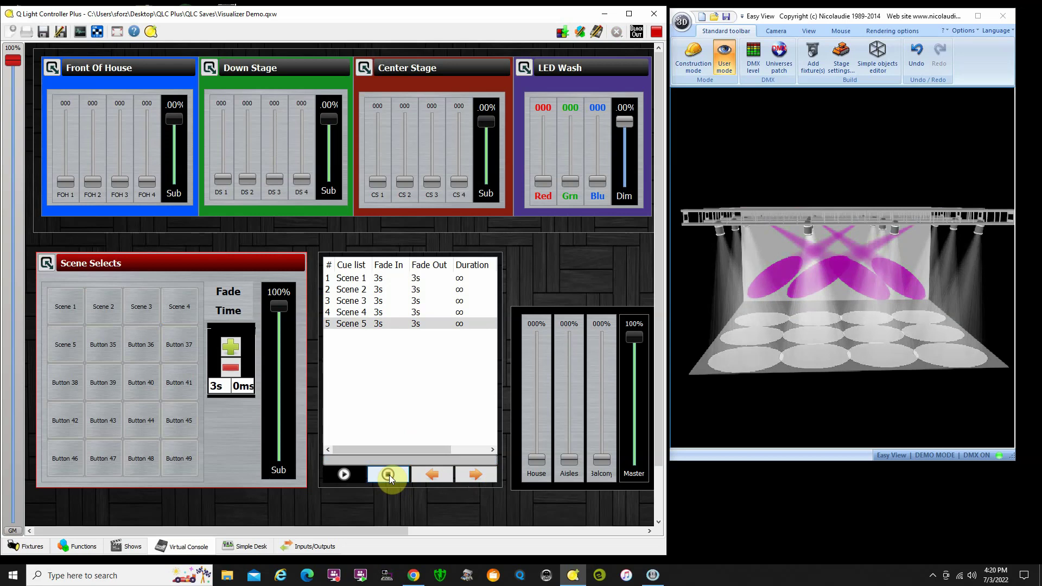